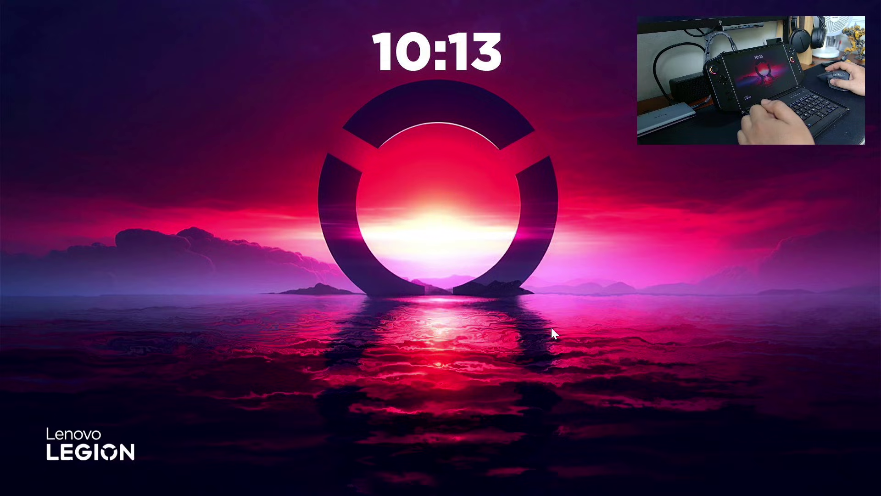
# - Open Chrome and search Google for 'rog ally drivers'
pyautogui.moveTo(448, 492)
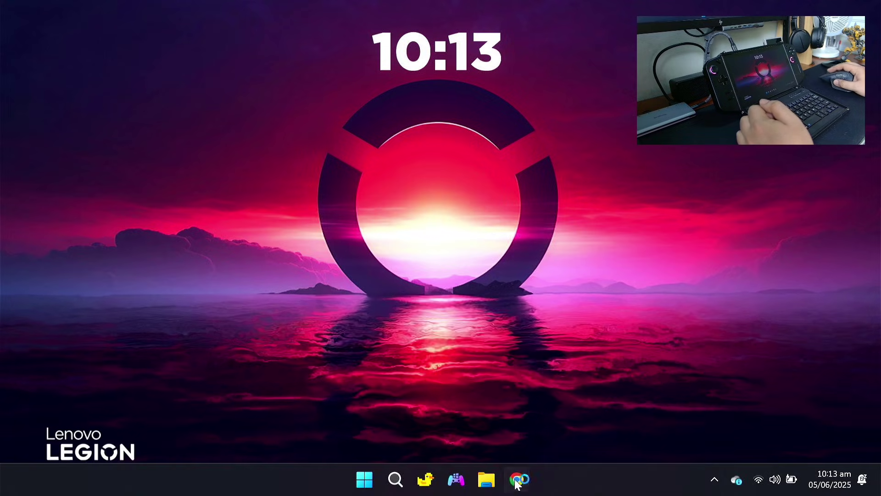
pyautogui.click(516, 490)
pyautogui.click(256, 281)
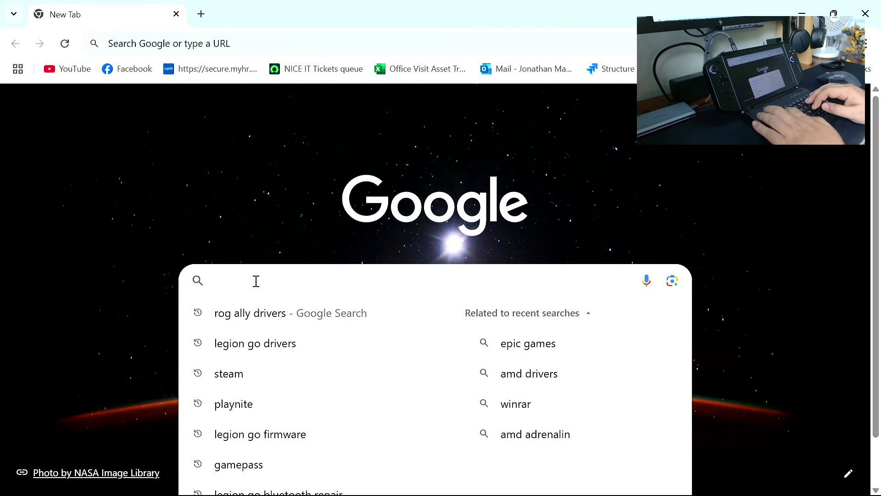
pyautogui.write('e')
pyautogui.press('Escape')
pyautogui.write('rog')
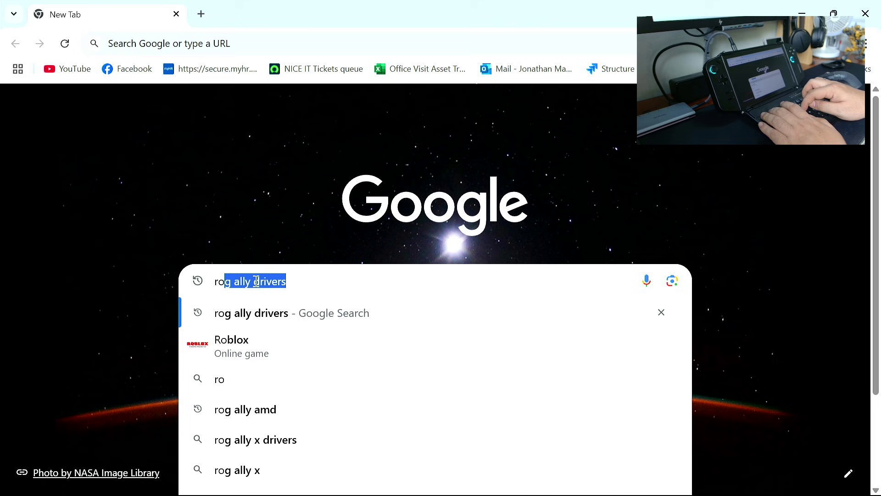
pyautogui.press('Right')
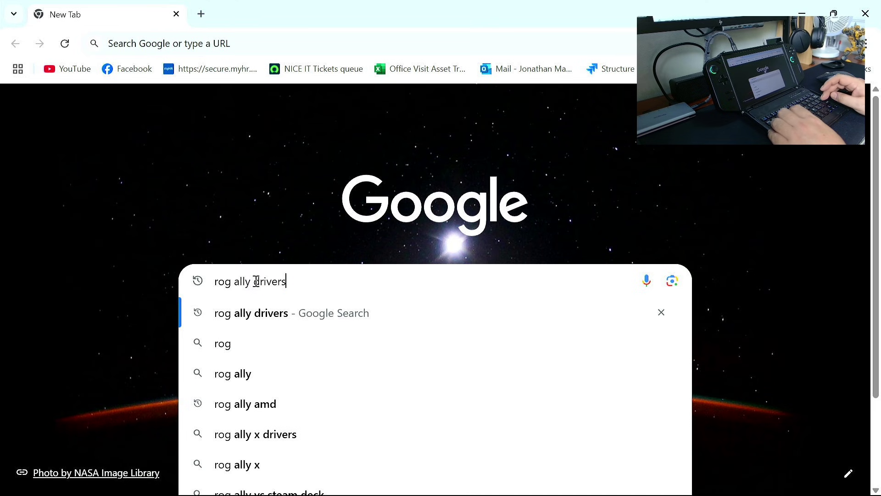
pyautogui.press('Return')
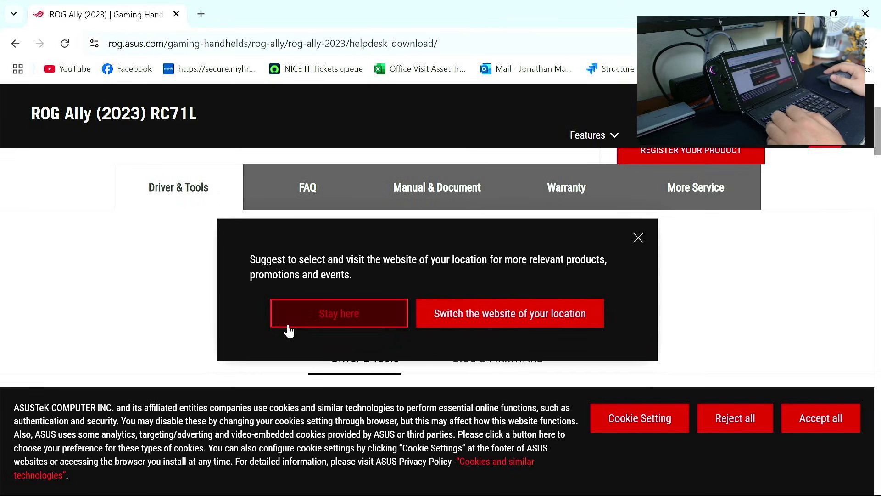
# - Stay on the ASUS site, scroll to Graphics and save the AMD Graphics Driver to Downloads
pyautogui.click(310, 315)
pyautogui.scroll(-10, 395, 304)
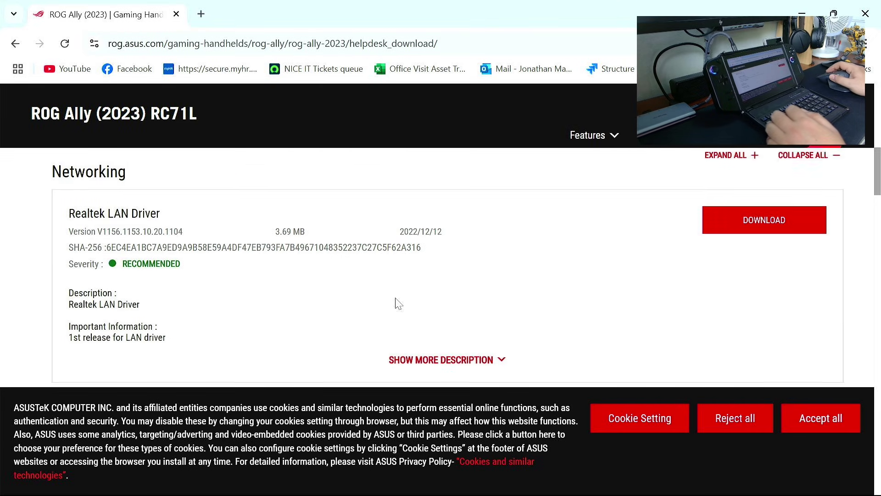
pyautogui.scroll(-9, 396, 304)
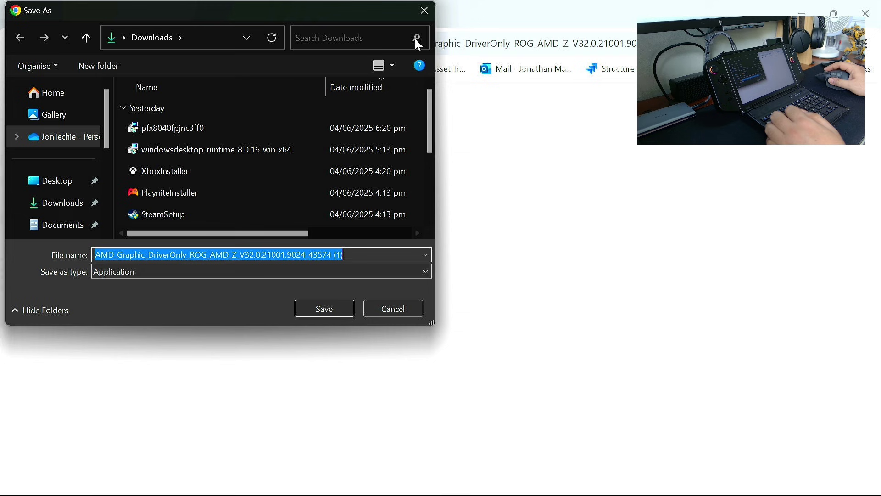
pyautogui.click(430, 12)
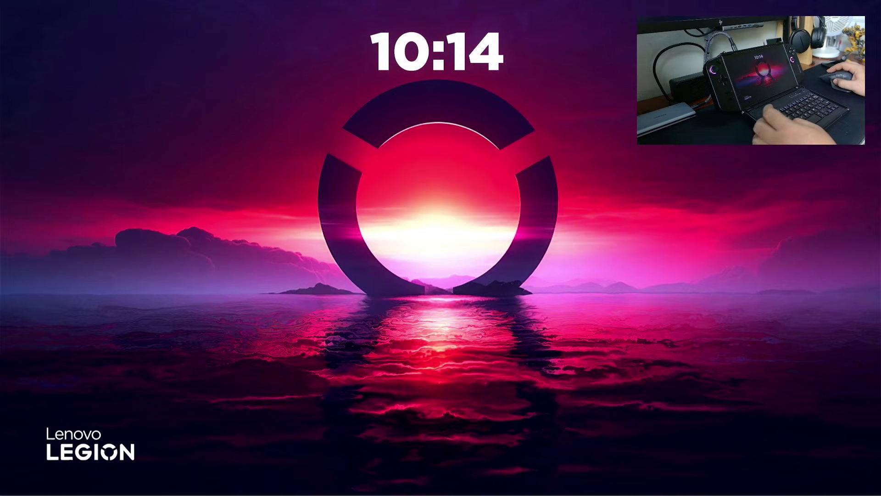
# - Launch the AMD_Graphic_DriverOnly_ROG_AMD_Z installer from the Downloads folder
pyautogui.press('super+e')
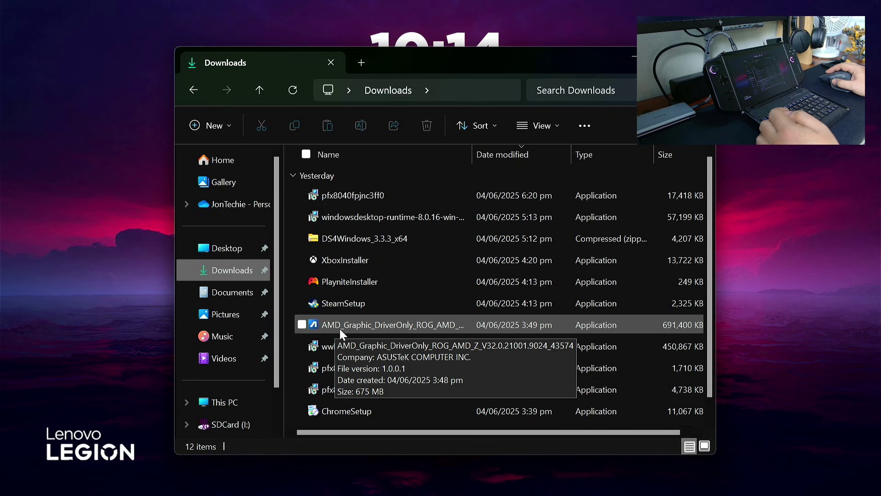
pyautogui.click(354, 327)
pyautogui.doubleClick(379, 329)
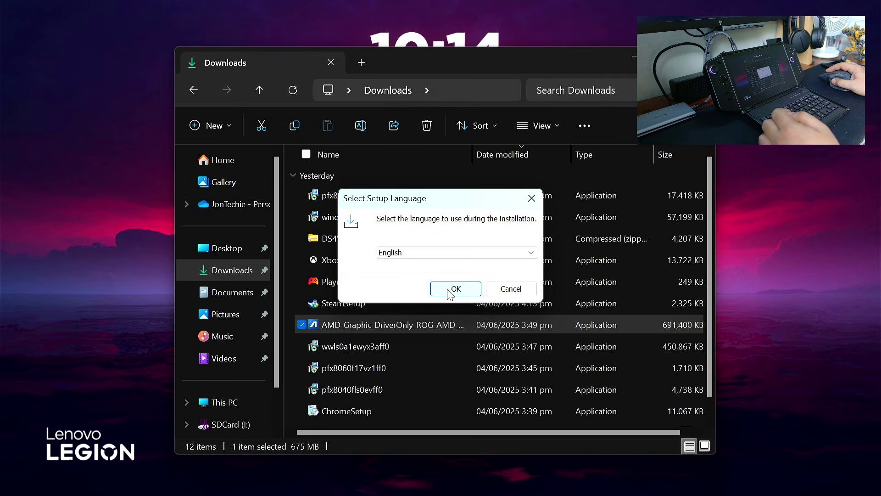
# - Extract AMD driver package 32.0.21001.9024 in English to the default C:\DRIVERS destination
pyautogui.click(448, 290)
pyautogui.click(507, 361)
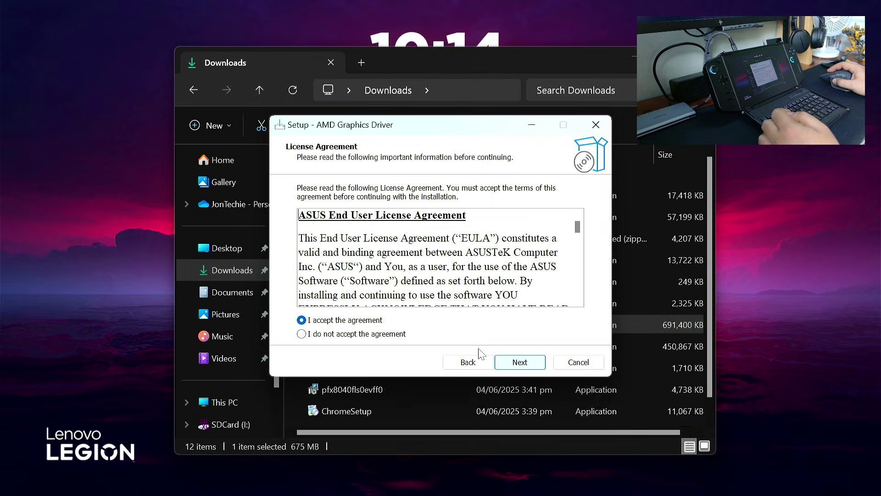
pyautogui.click(510, 361)
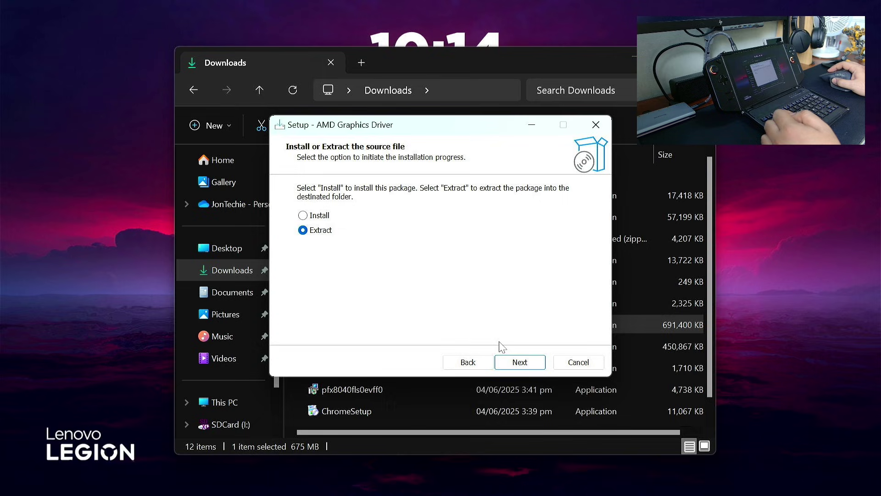
pyautogui.click(513, 362)
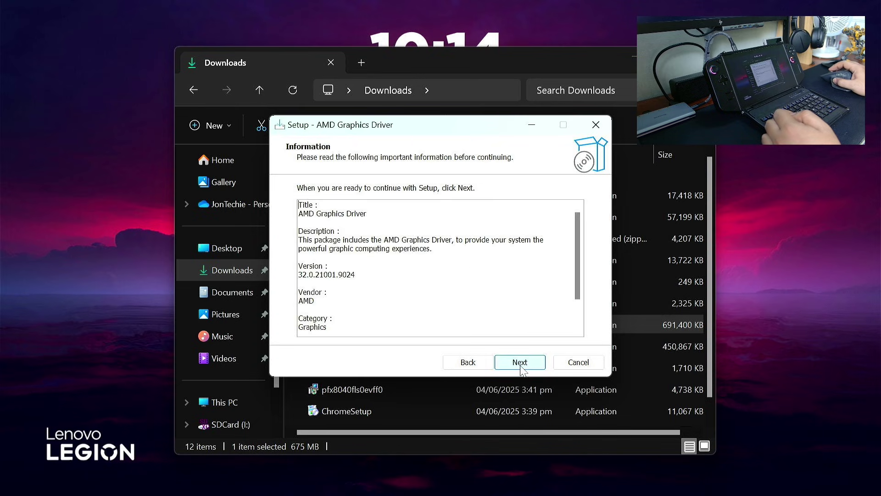
pyautogui.click(520, 366)
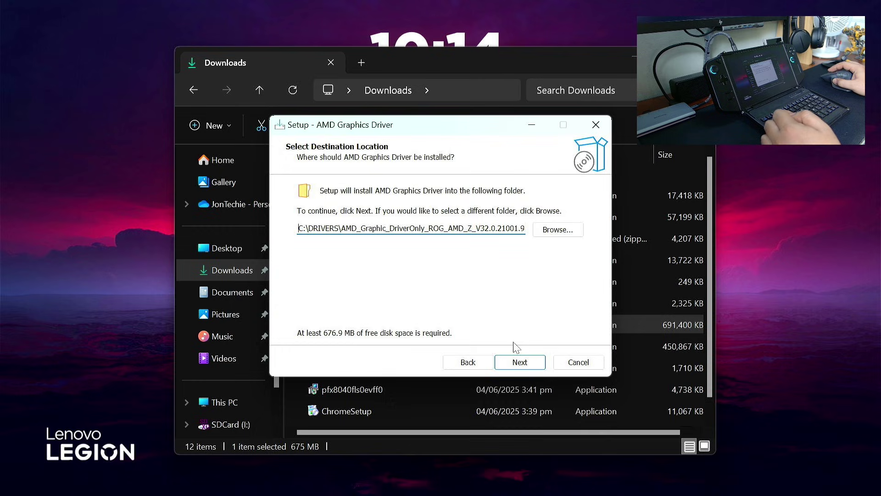
pyautogui.click(517, 364)
pyautogui.click(513, 365)
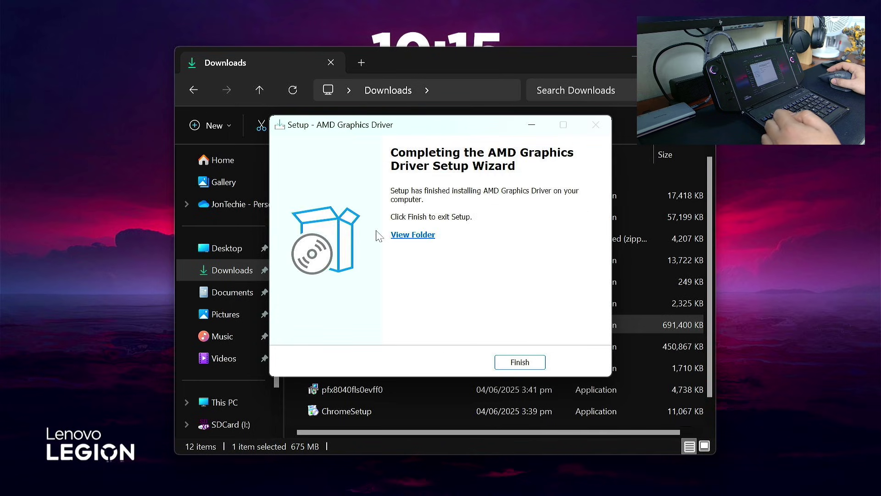
pyautogui.click(530, 360)
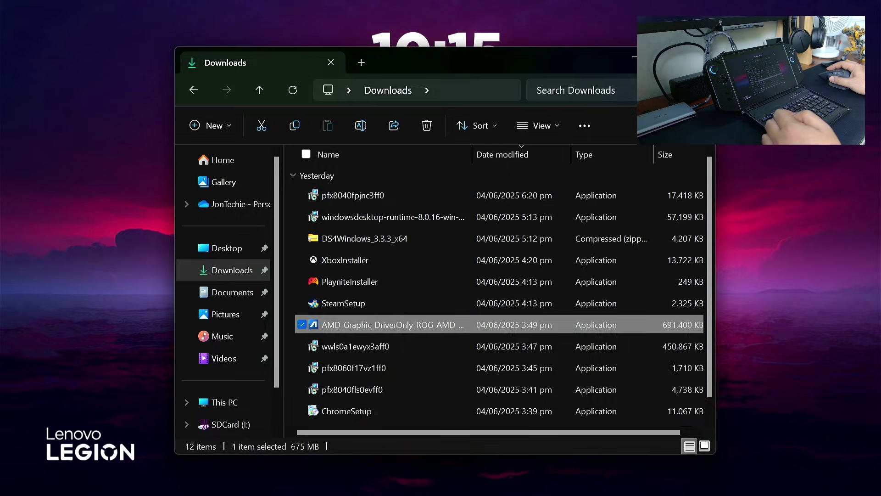
# - Close Explorer, open Device Manager and bring up the AMD Radeon Graphics menu under Display adaptors
pyautogui.hotkey('alt', 'F4')
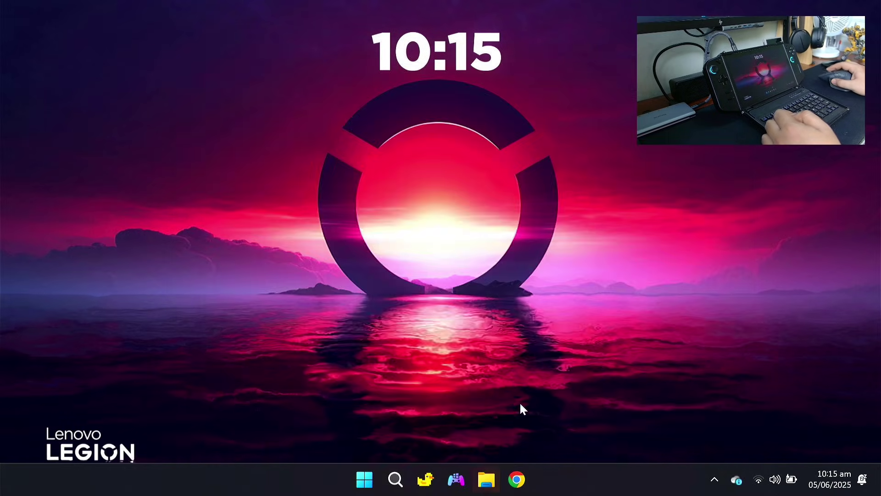
pyautogui.click(395, 481)
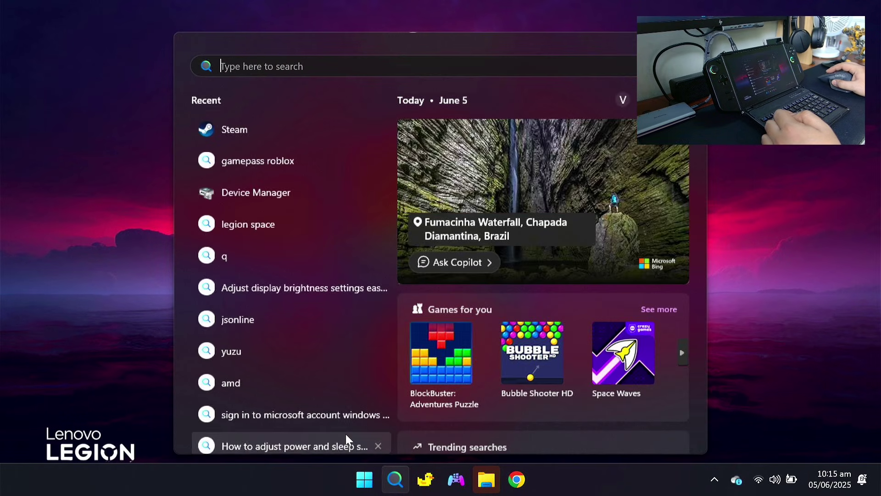
pyautogui.write('devic')
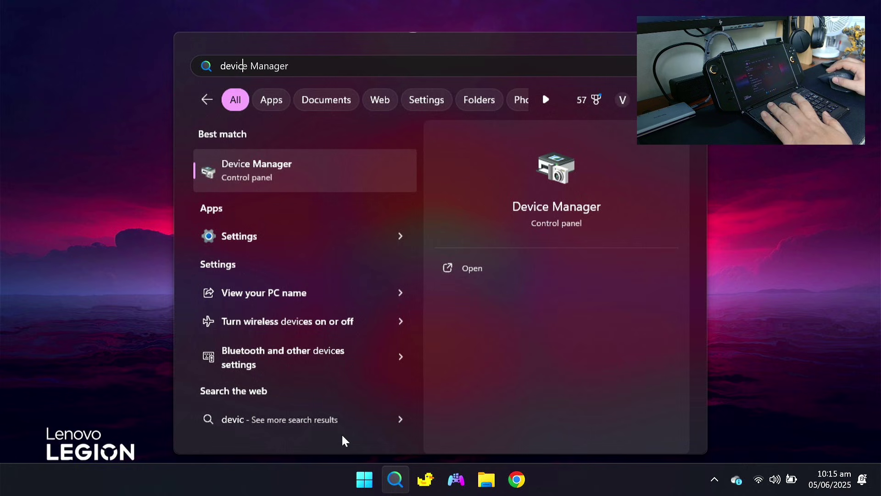
pyautogui.click(287, 177)
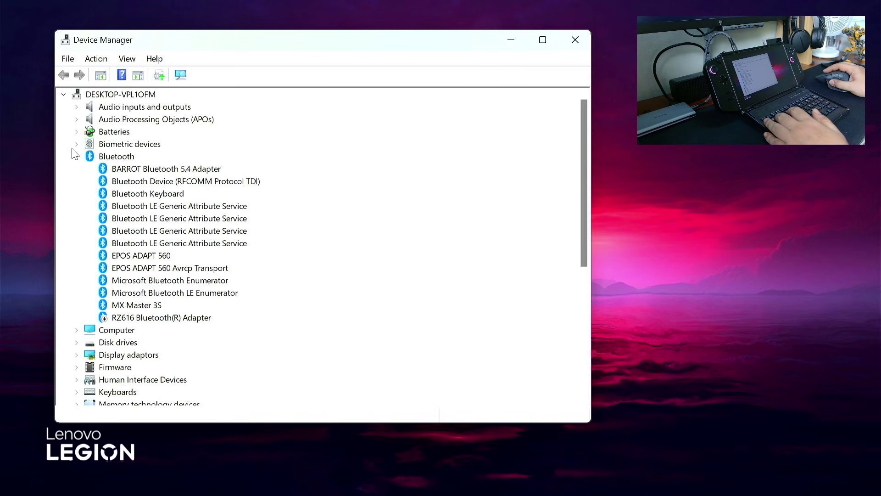
pyautogui.click(76, 157)
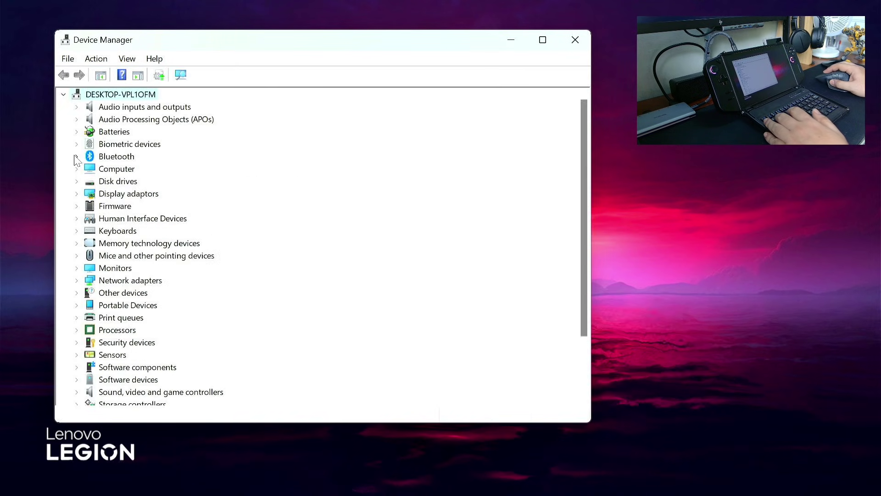
pyautogui.click(79, 194)
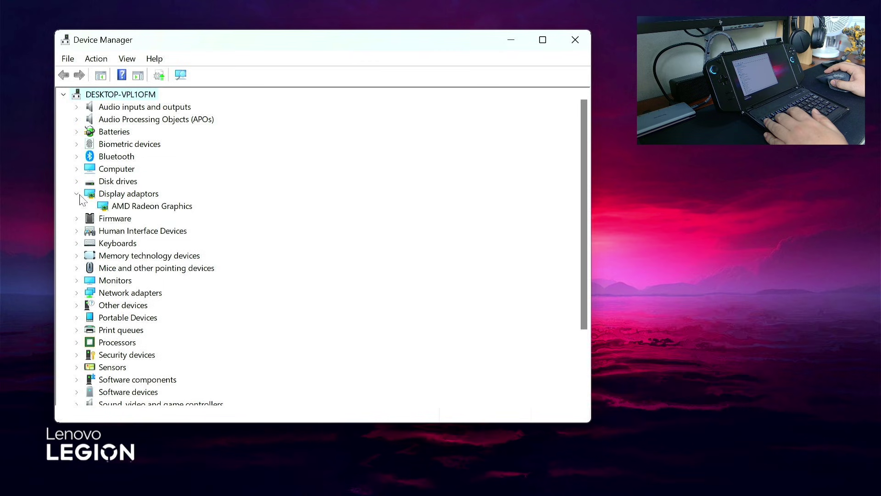
pyautogui.rightClick(152, 209)
# - Update the AMD Radeon Graphics driver manually, picking from a list via Have Disk
pyautogui.click(176, 217)
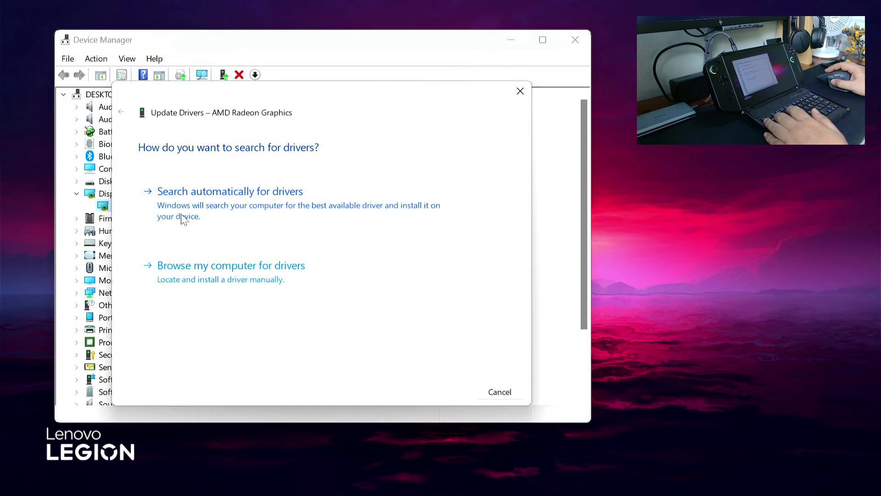
pyautogui.click(214, 287)
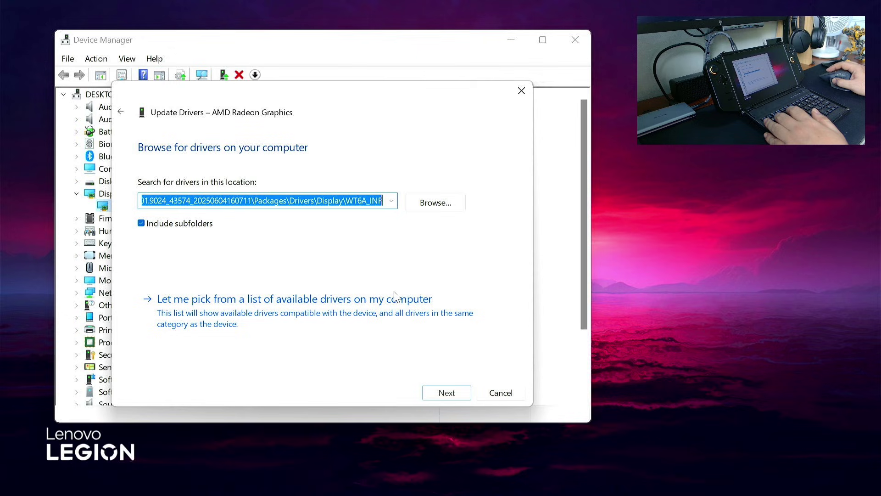
pyautogui.click(243, 314)
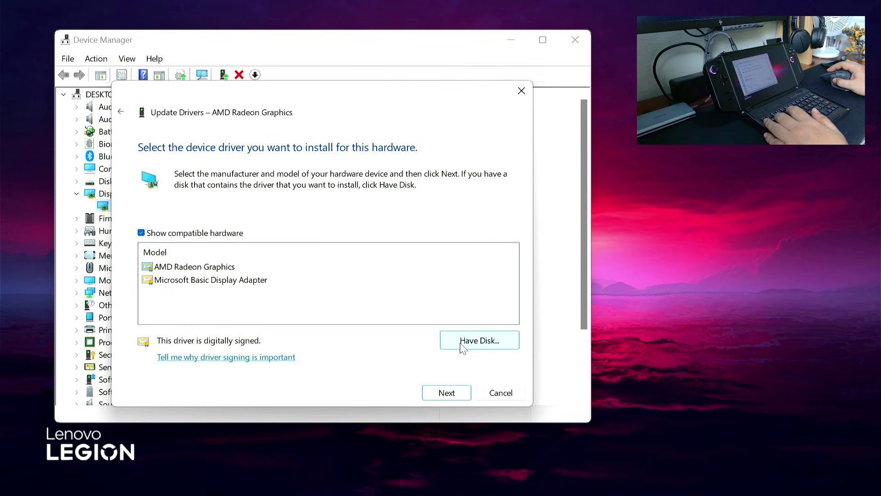
pyautogui.click(462, 348)
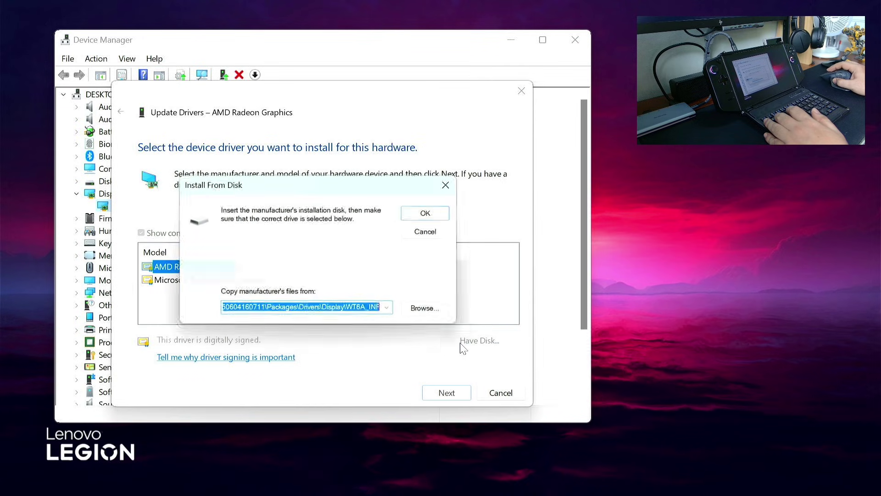
pyautogui.click(427, 316)
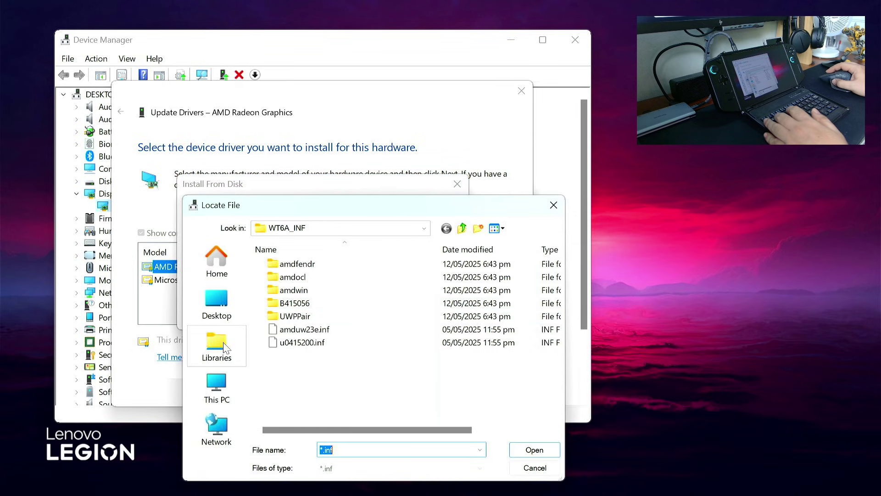
# - Browse to C:\DRIVERS > newer AMD folder > Packages > Drivers > Display > WT6A_INF
pyautogui.click(224, 388)
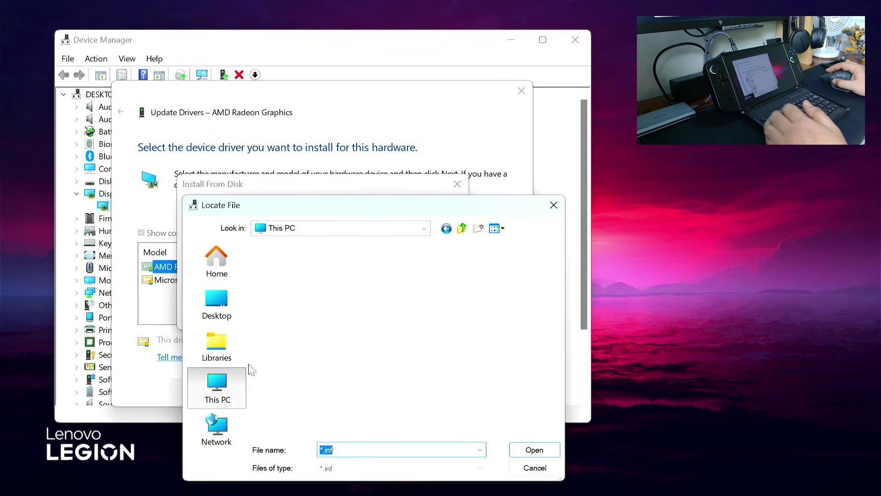
pyautogui.doubleClick(347, 287)
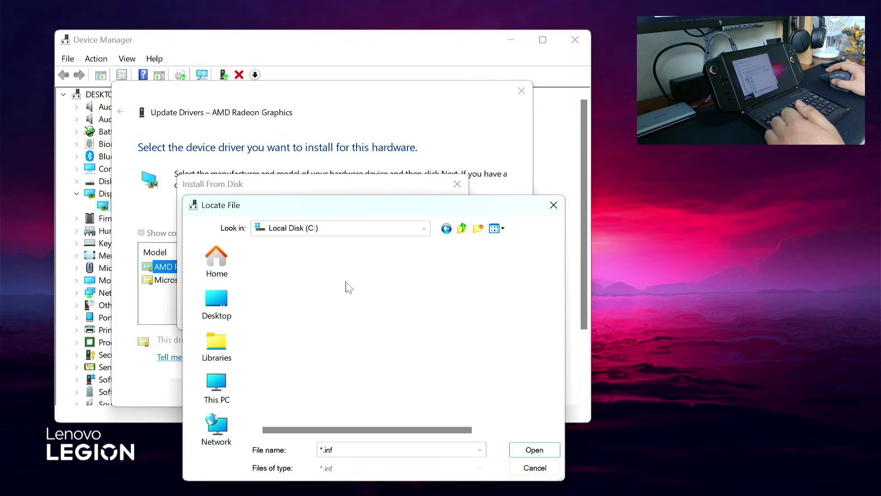
pyautogui.doubleClick(307, 278)
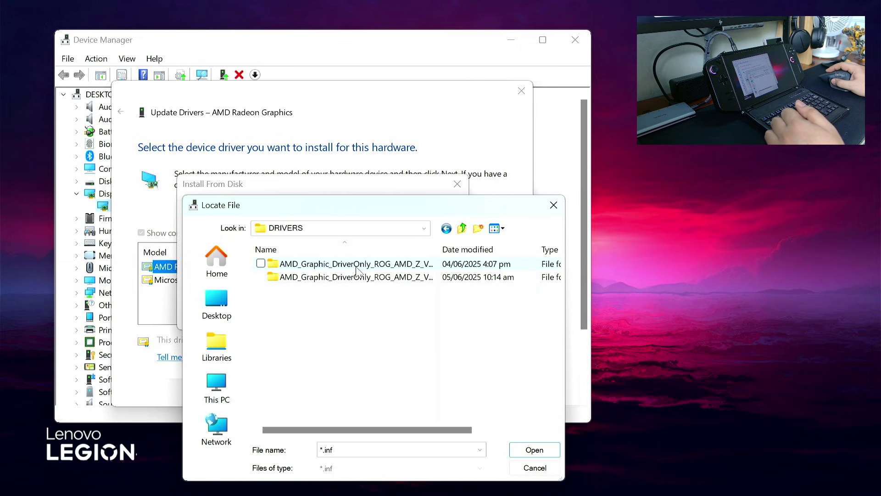
pyautogui.click(346, 279)
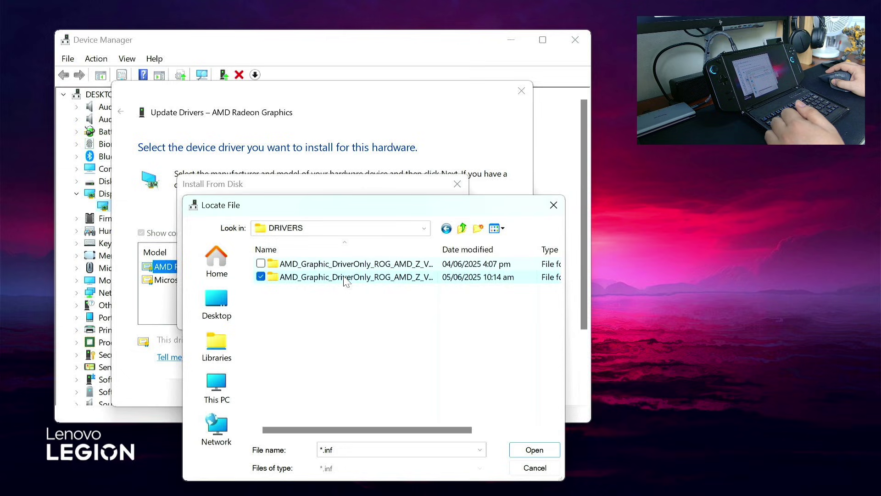
pyautogui.doubleClick(346, 278)
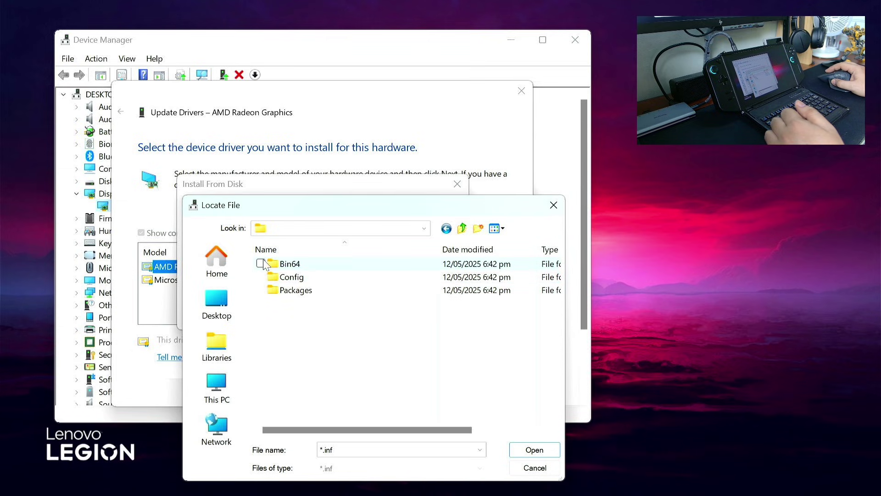
pyautogui.doubleClick(296, 291)
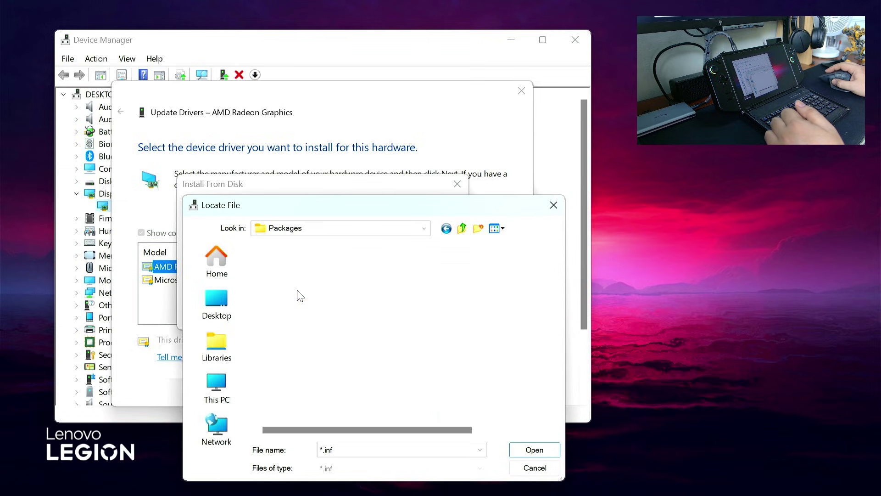
pyautogui.doubleClick(311, 278)
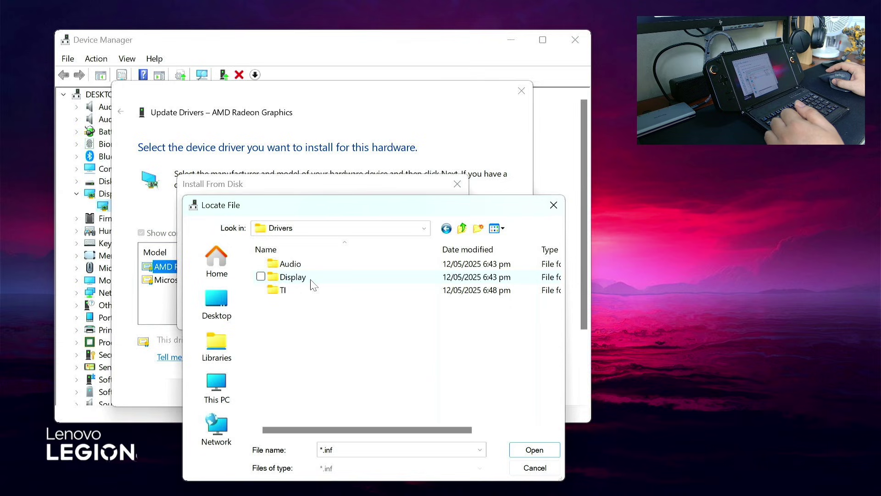
pyautogui.doubleClick(311, 279)
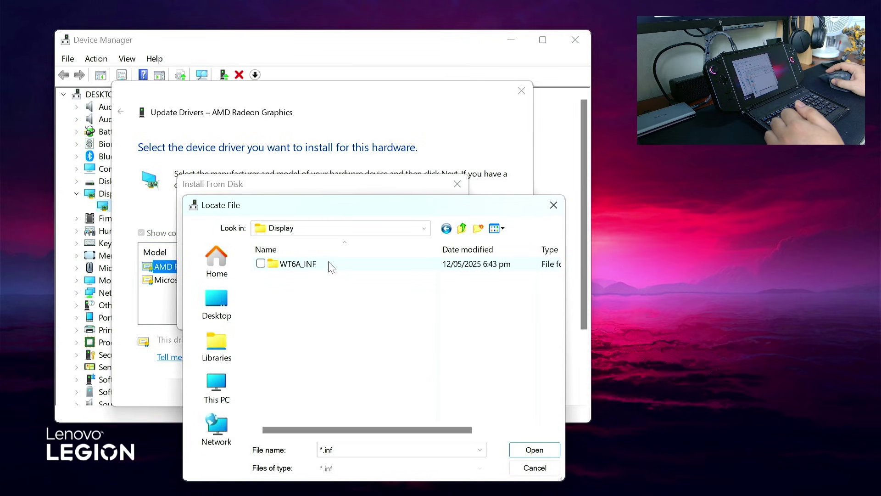
pyautogui.doubleClick(298, 264)
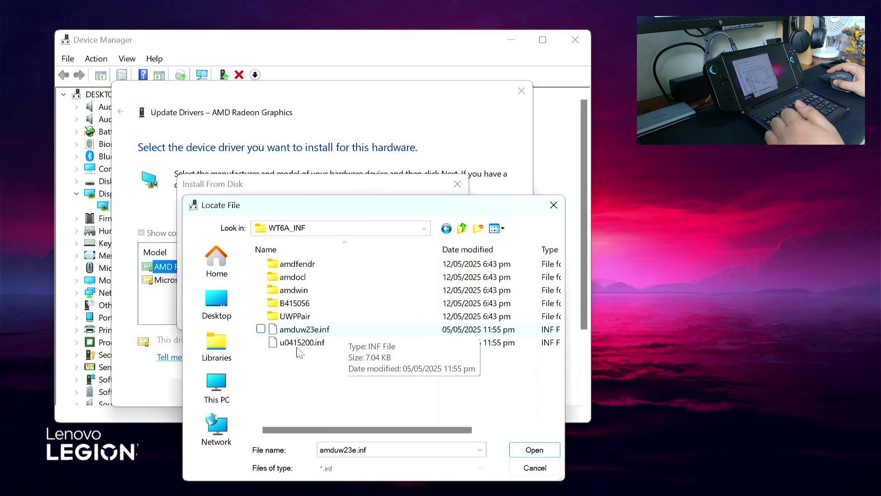
# - Install the AMD Radeon Graphics driver from u0415200.inf, accepting the compatibility warning
pyautogui.click(329, 343)
pyautogui.click(523, 451)
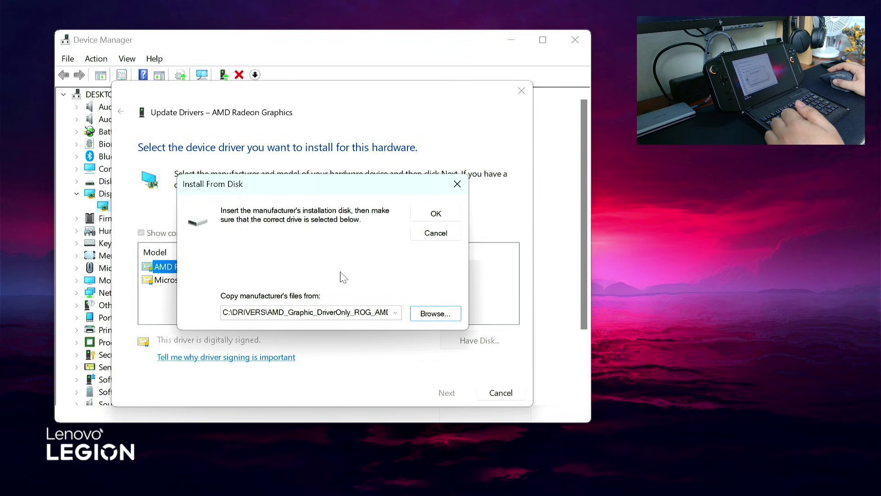
pyautogui.click(436, 214)
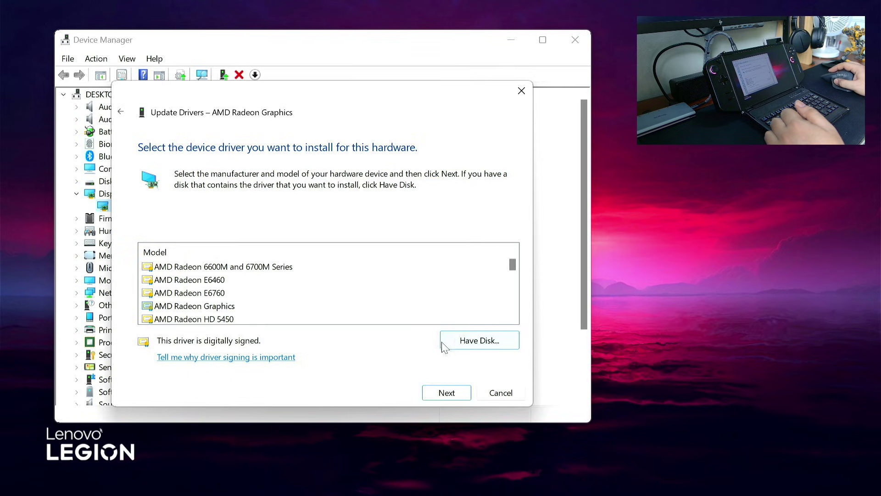
pyautogui.click(202, 311)
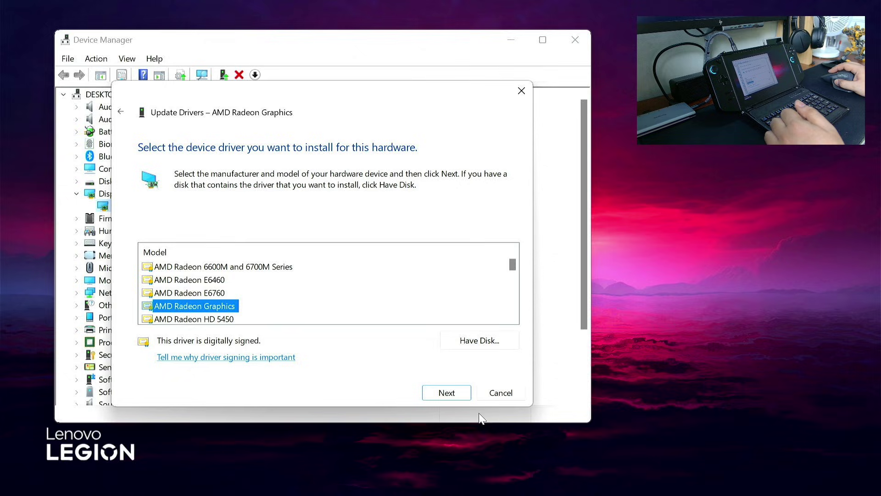
pyautogui.click(441, 394)
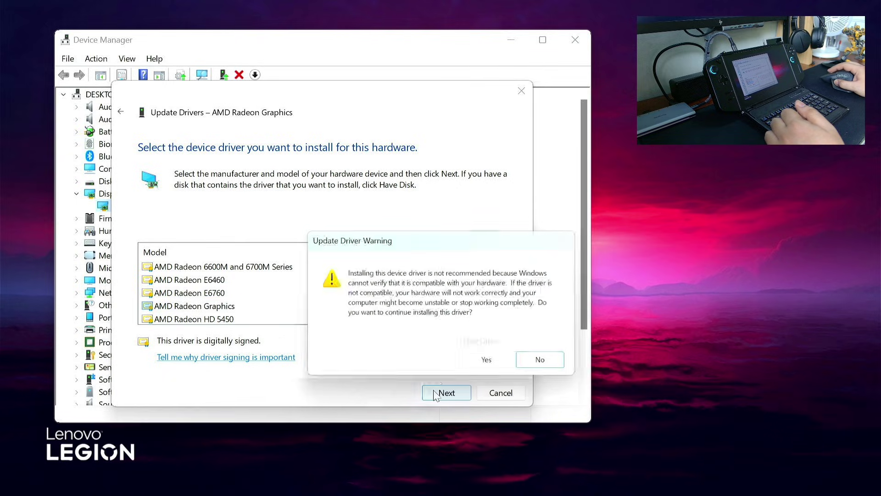
pyautogui.click(495, 366)
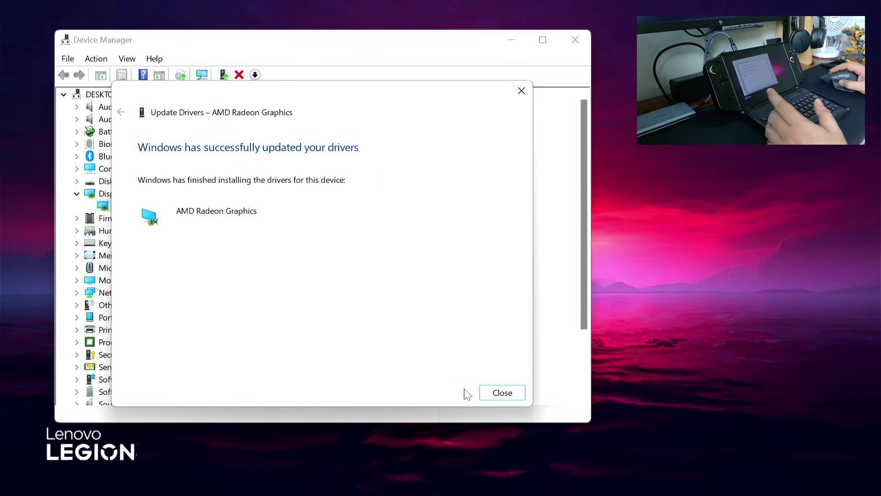
# - Close Device Manager and relaunch the AMD_Graphic_DriverOnly installer from Downloads
pyautogui.click(501, 392)
pyautogui.click(575, 39)
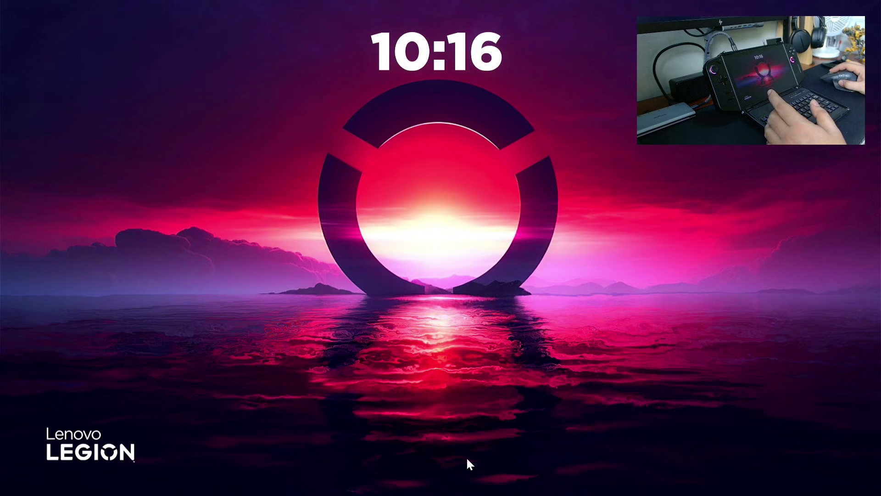
pyautogui.moveTo(471, 495)
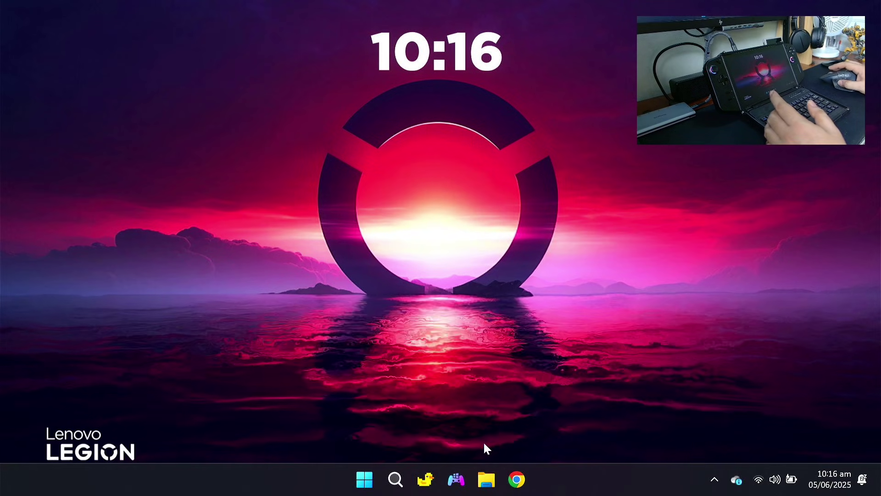
pyautogui.click(487, 480)
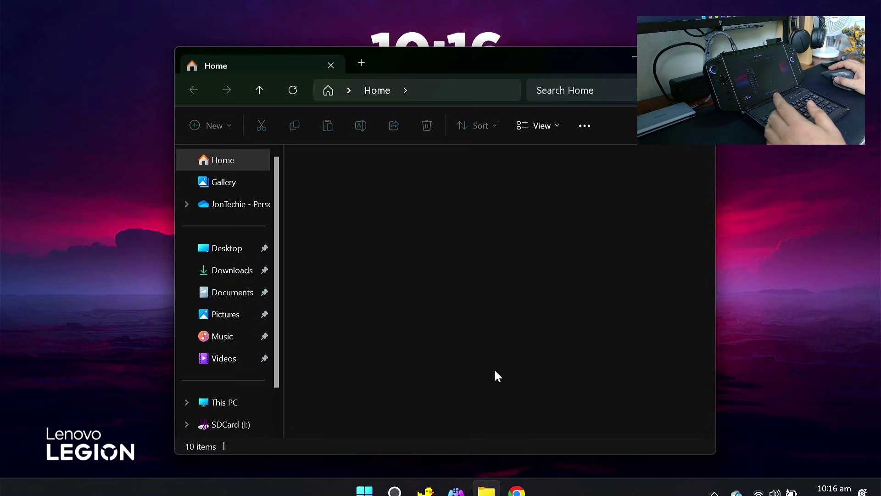
pyautogui.click(226, 269)
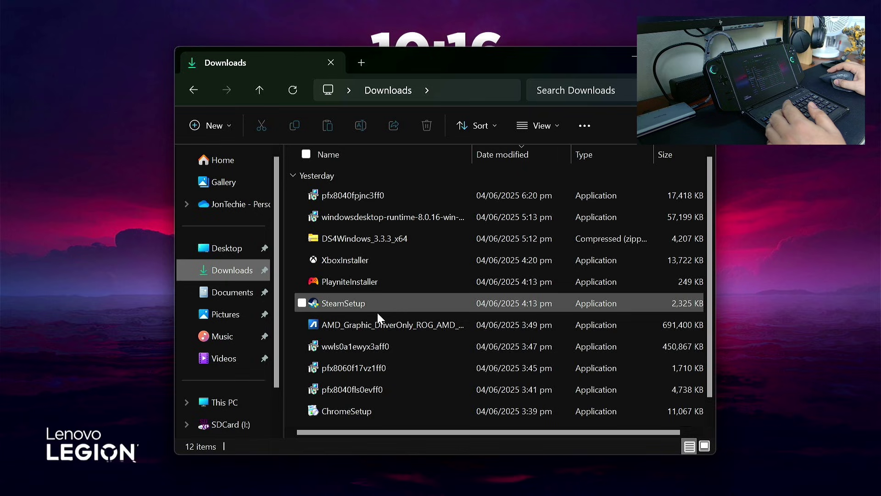
pyautogui.doubleClick(357, 326)
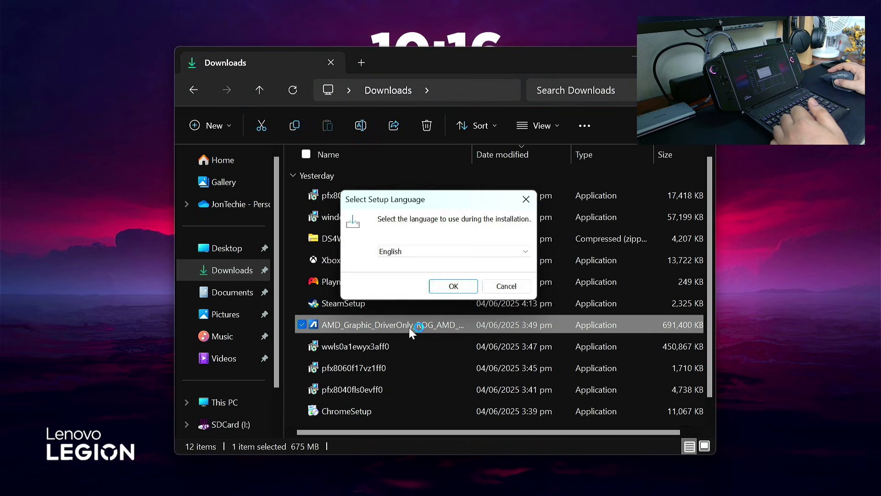
# - Install AMD Graphics Driver 32.0.21001.9024 in English and finish with an immediate restart
pyautogui.click(452, 289)
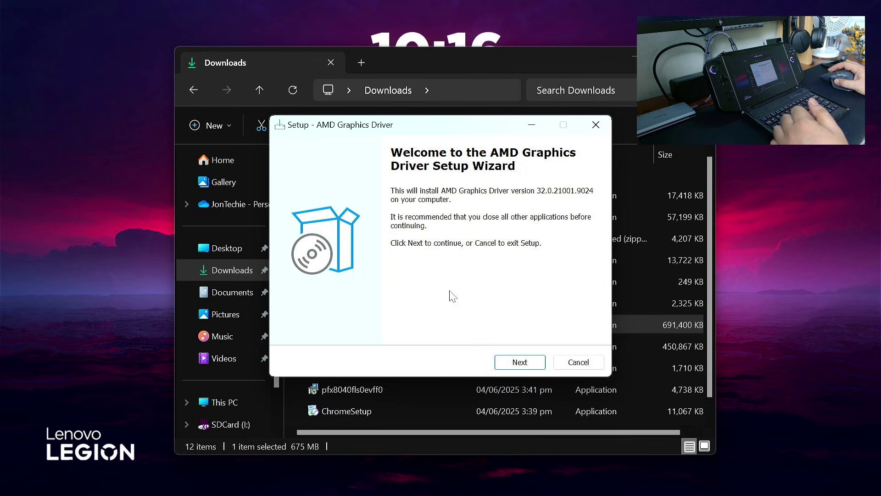
pyautogui.click(524, 370)
pyautogui.click(510, 366)
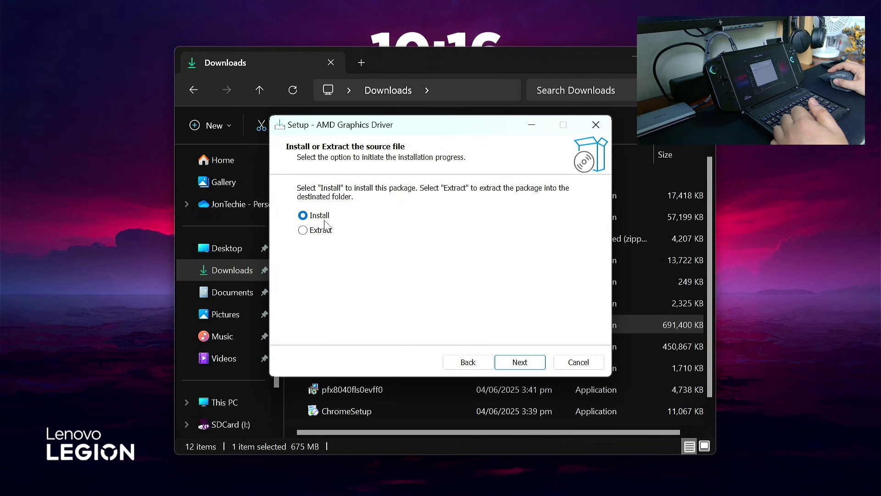
pyautogui.click(530, 368)
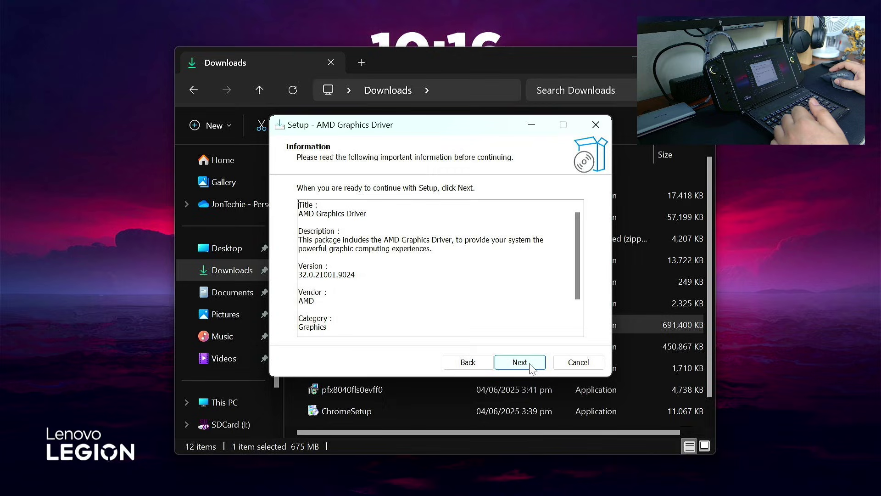
pyautogui.click(532, 369)
pyautogui.click(530, 367)
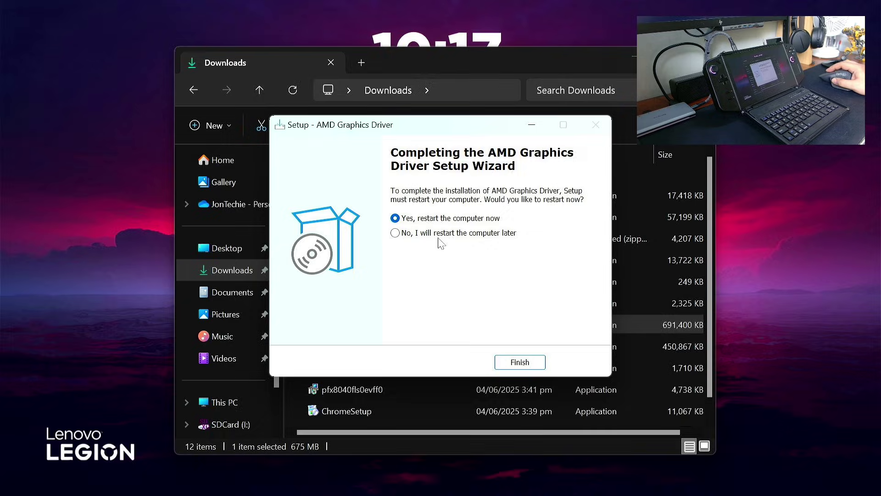
pyautogui.click(513, 363)
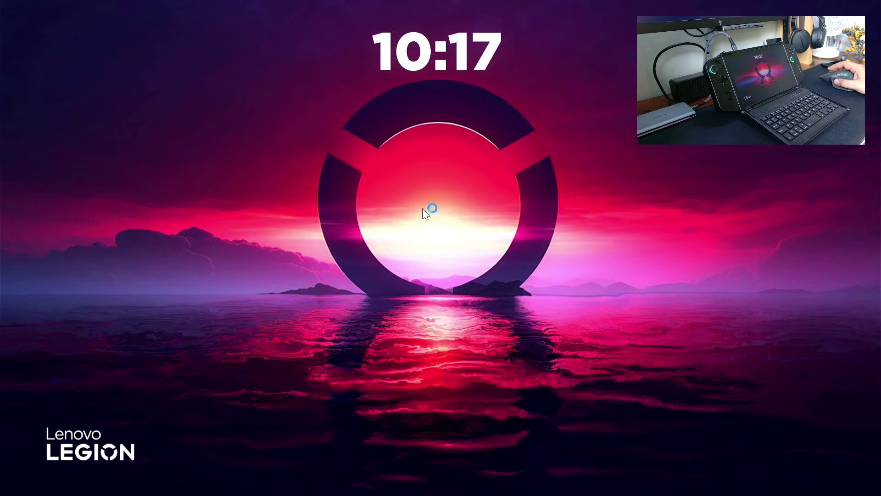
# - Confirm the desktop menu lists AMD Software: Adrenalin Edition and launch it
pyautogui.rightClick(470, 208)
pyautogui.rightClick(447, 185)
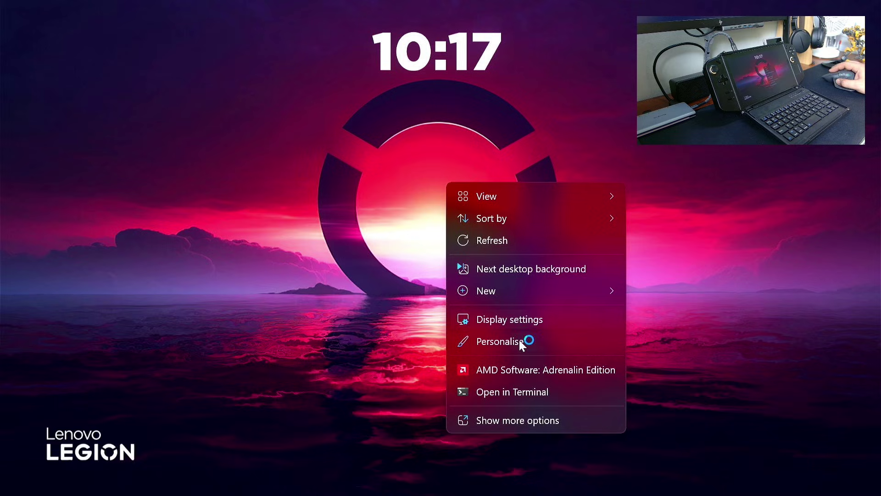
pyautogui.click(544, 374)
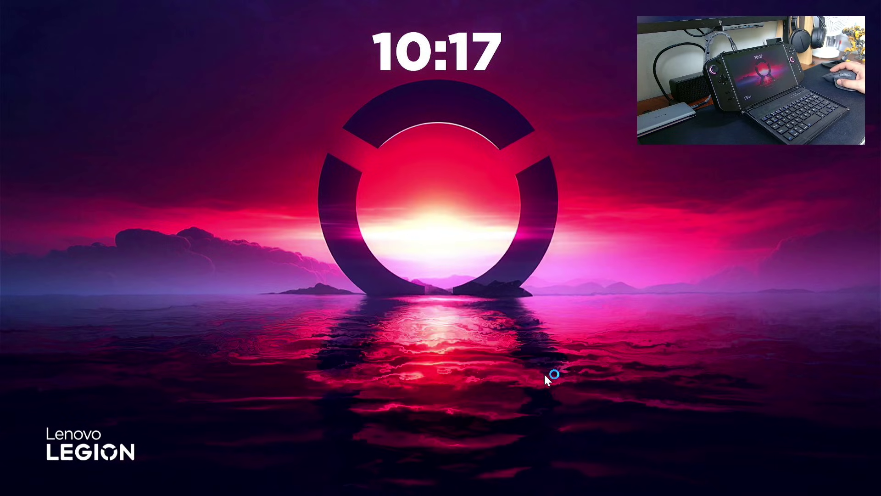